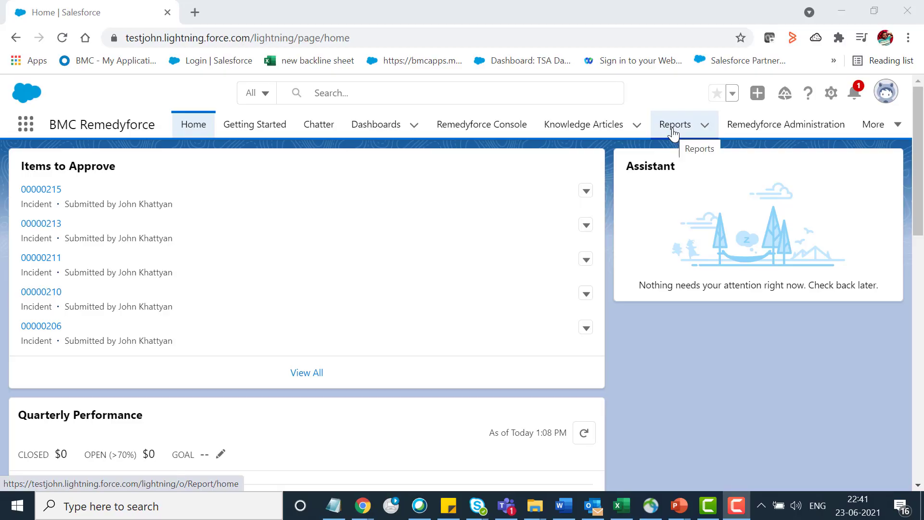
Go to the Reports tab to see recent reports like Account Revenue
click(674, 132)
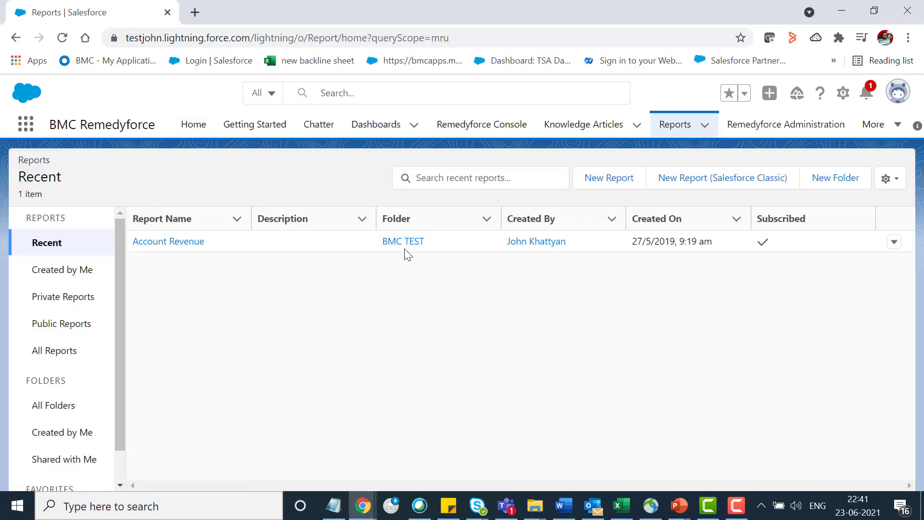
Create a new report using the Users report type
click(609, 178)
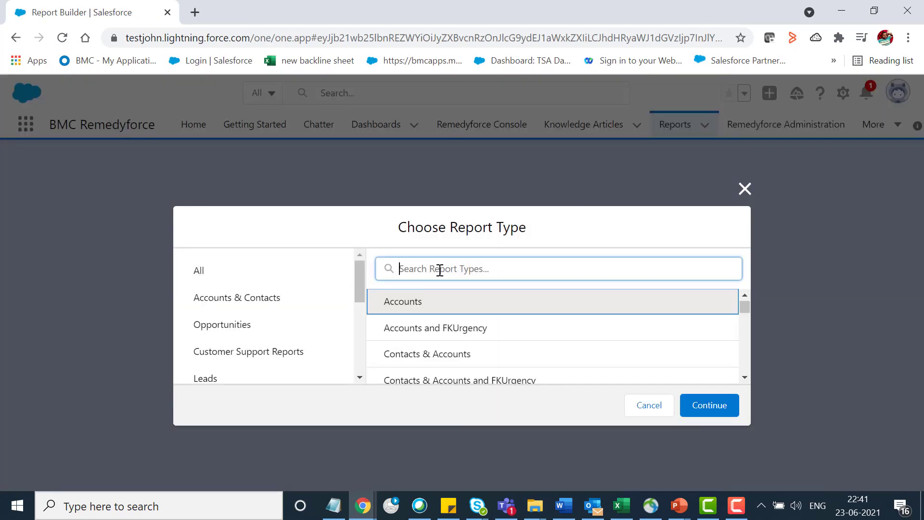
click(439, 270)
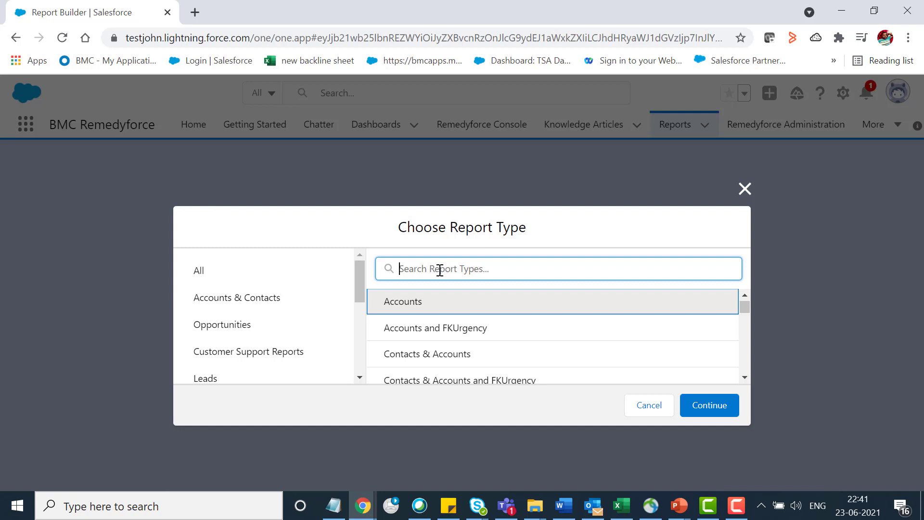
text(user)
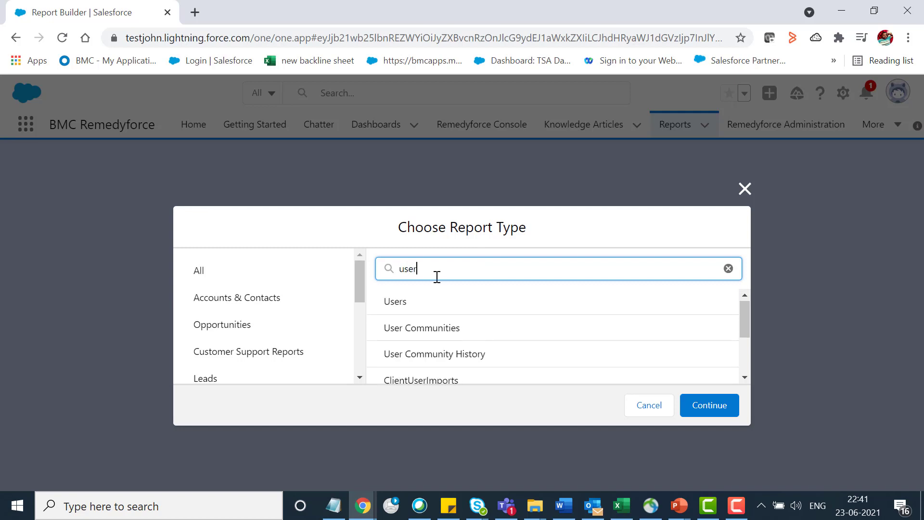
click(404, 303)
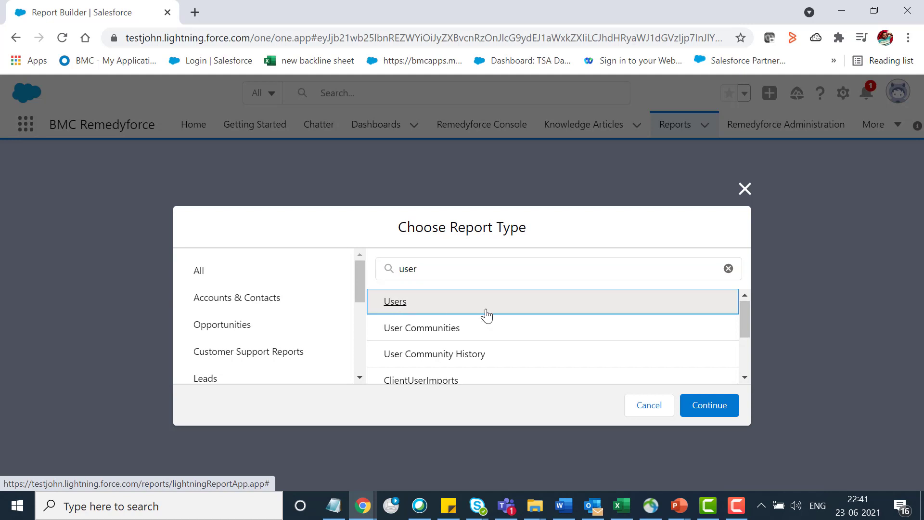
click(716, 408)
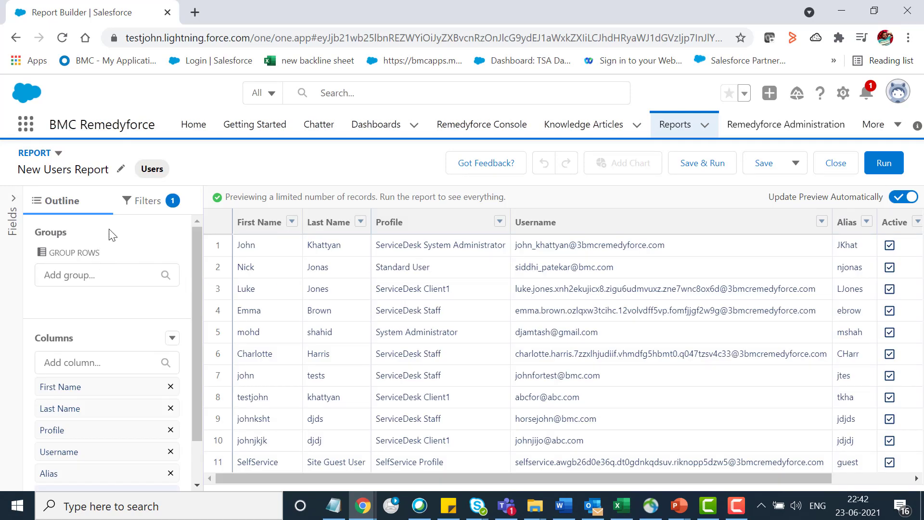
Set the report's View filter to Active Users
click(140, 200)
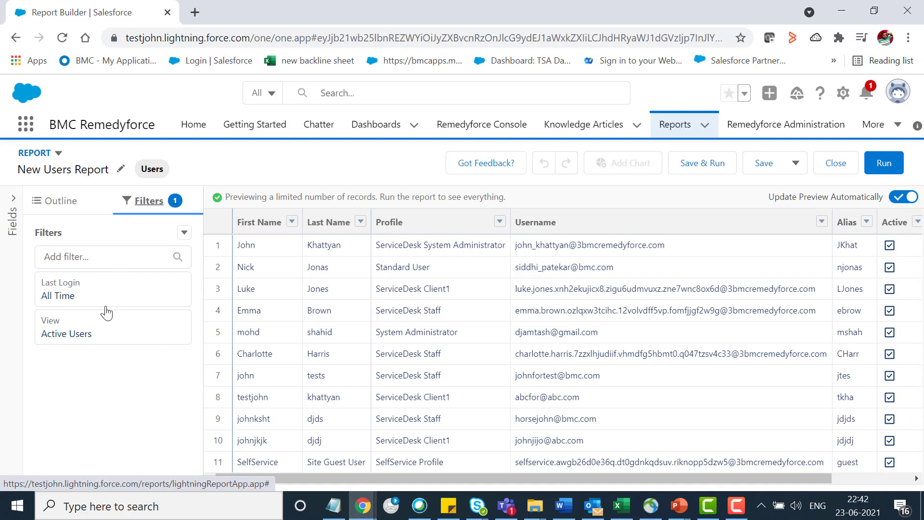
click(89, 334)
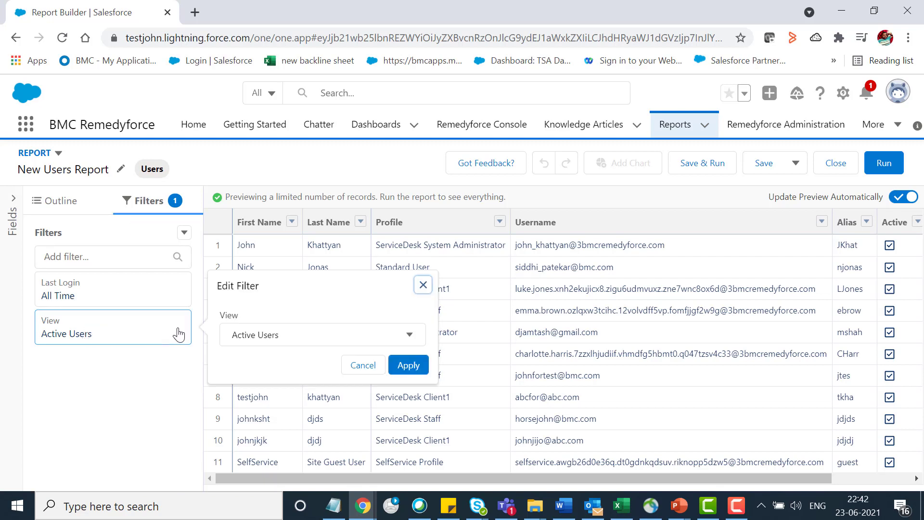
click(340, 340)
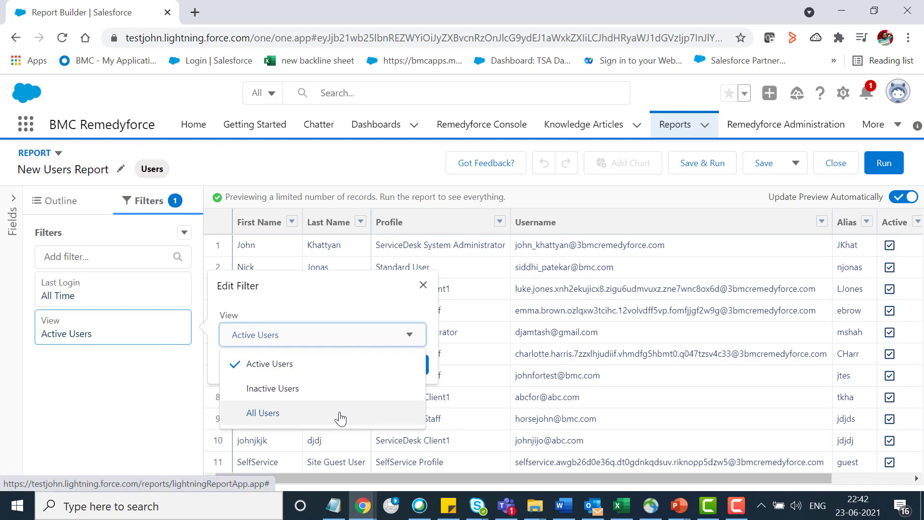
click(344, 366)
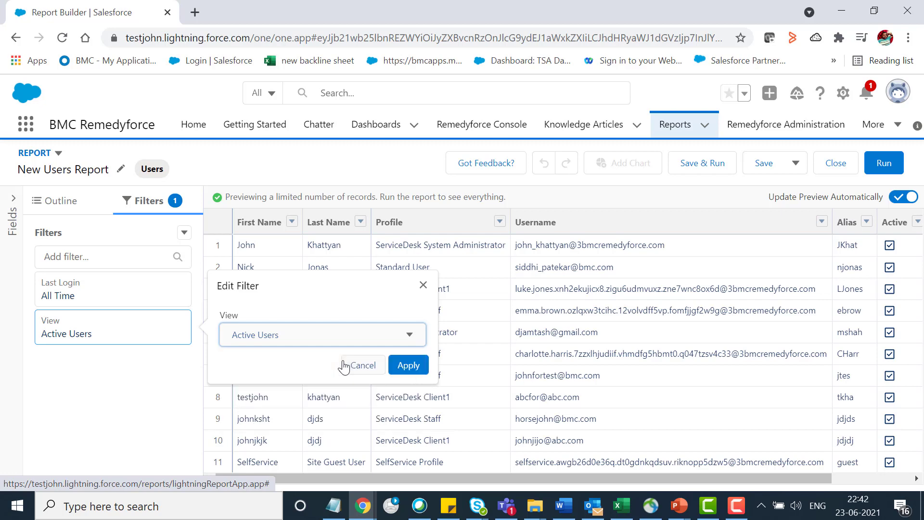
click(409, 365)
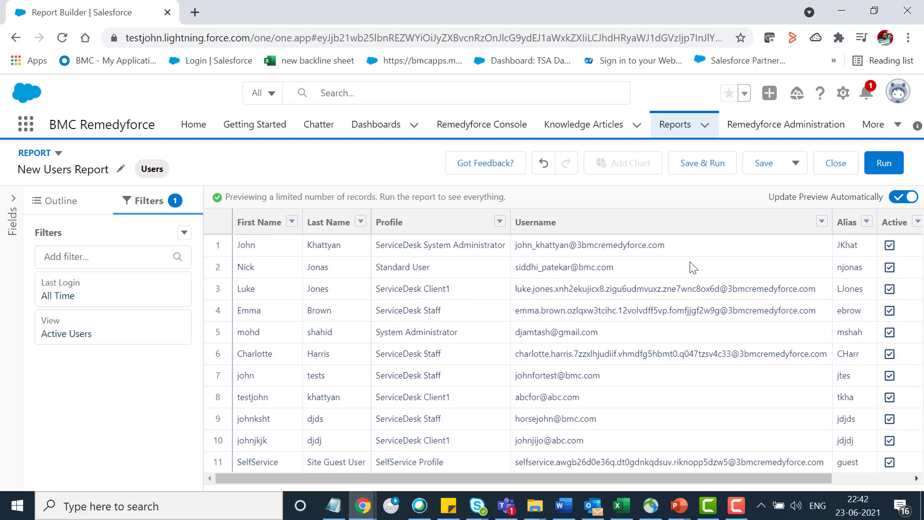
Save and run the report as 'Active User List Report'
click(702, 166)
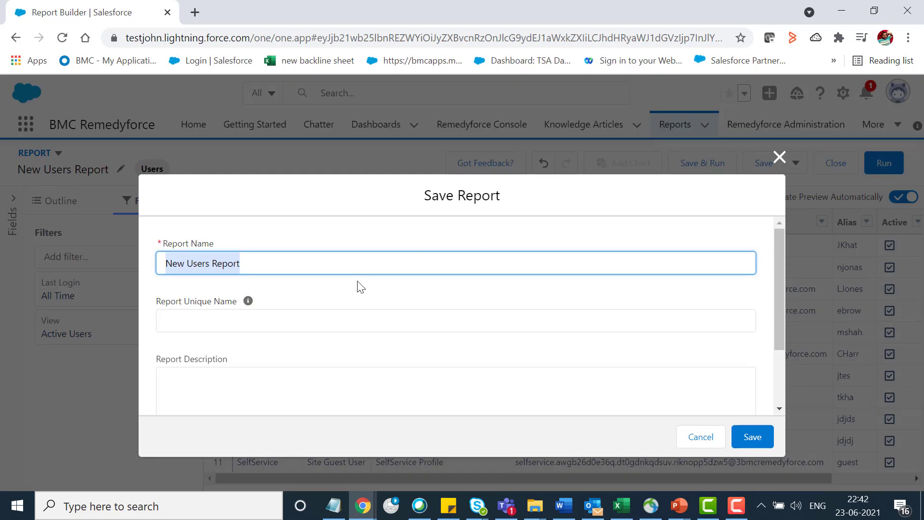
click(357, 264)
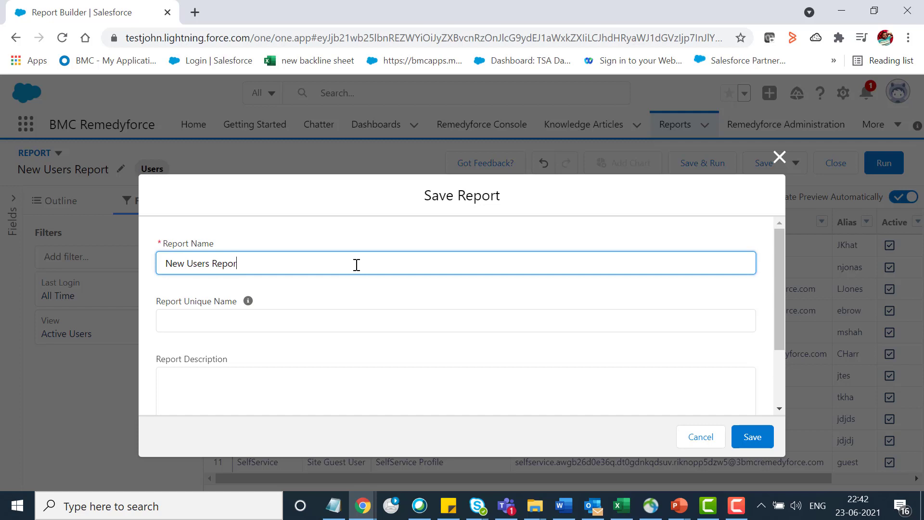
key(BackSpace)
key(BackSpace)
key(BackSpace)
key(BackSpace)
key(BackSpace)
key(BackSpace)
text(Ac)
text(por)
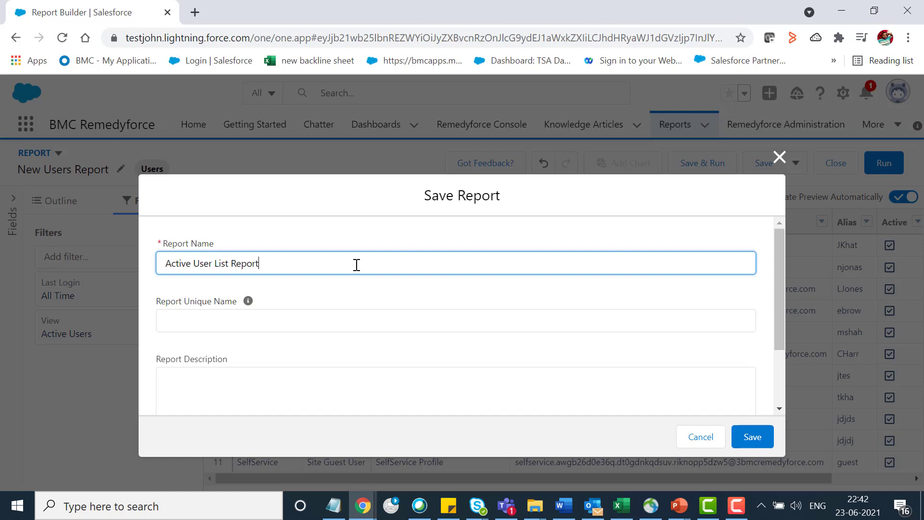
key(Tab)
click(753, 436)
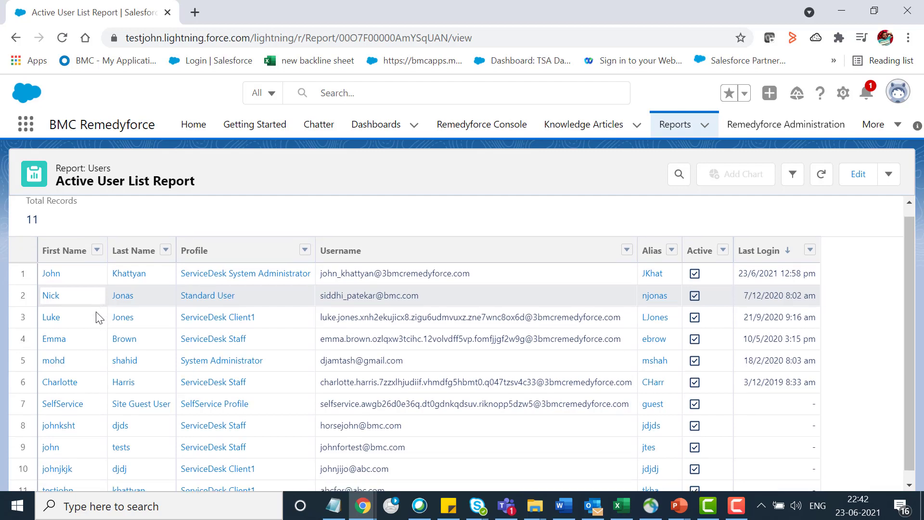
scroll(106, 310, down, 1)
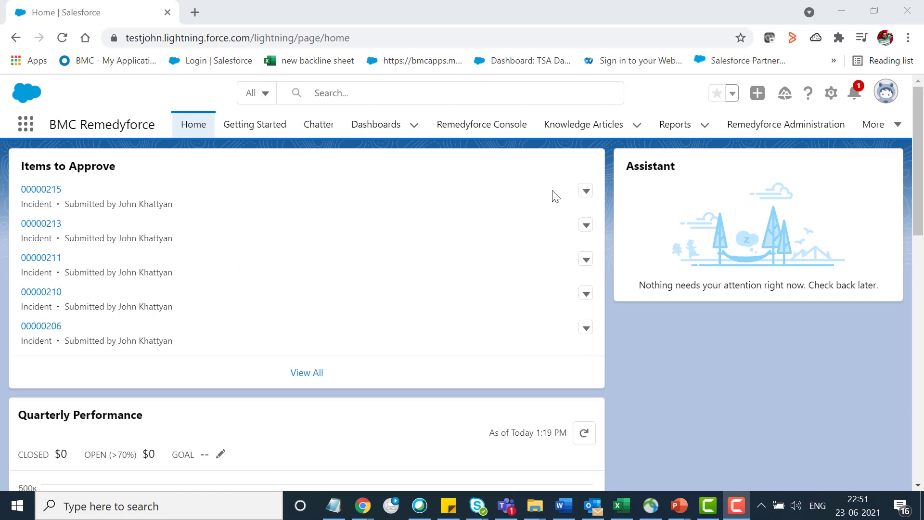
Open Setup in a new tab and find the Users page via Quick Find 'user'
click(831, 92)
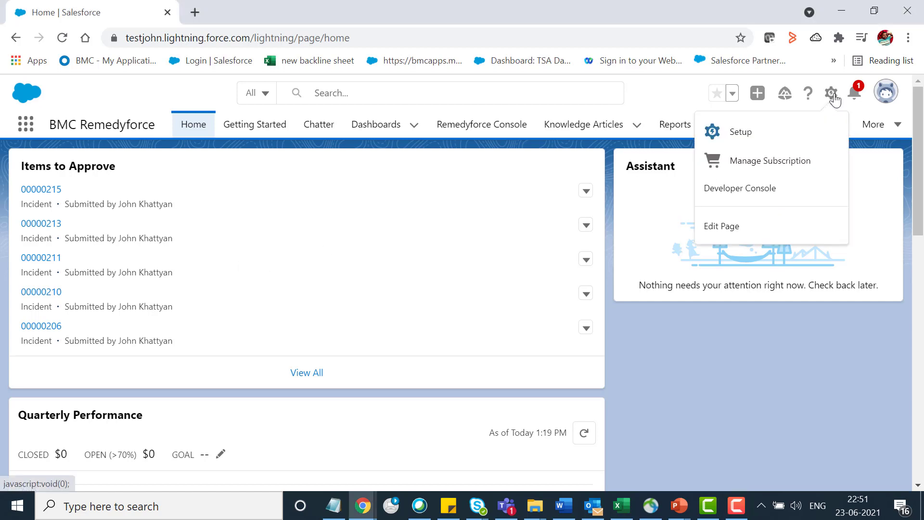
click(742, 132)
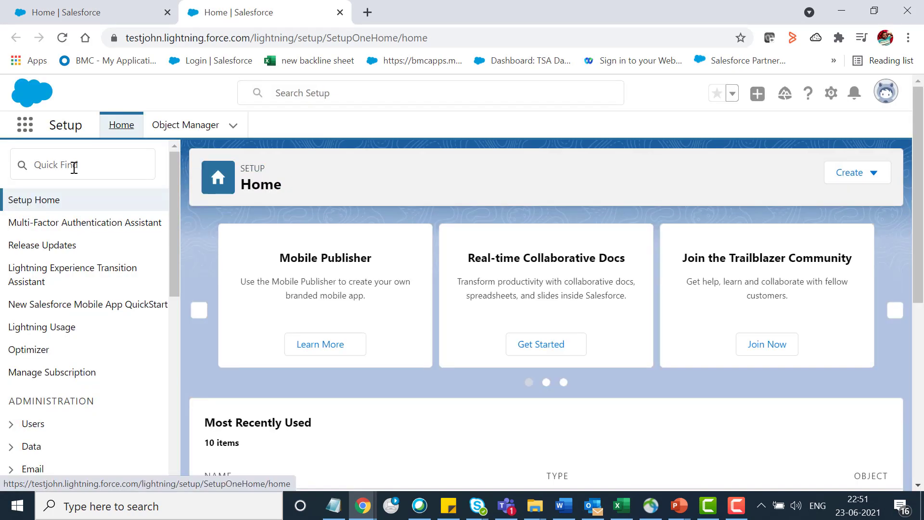
click(73, 165)
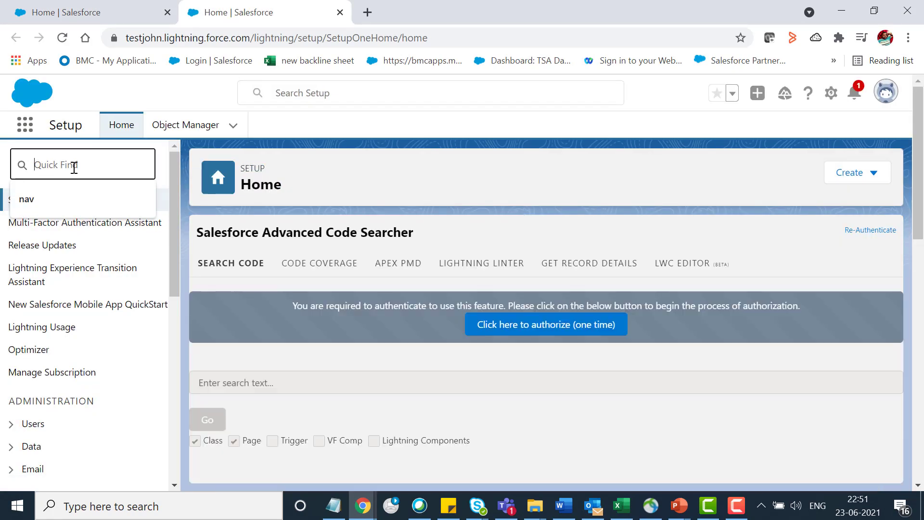
text(us)
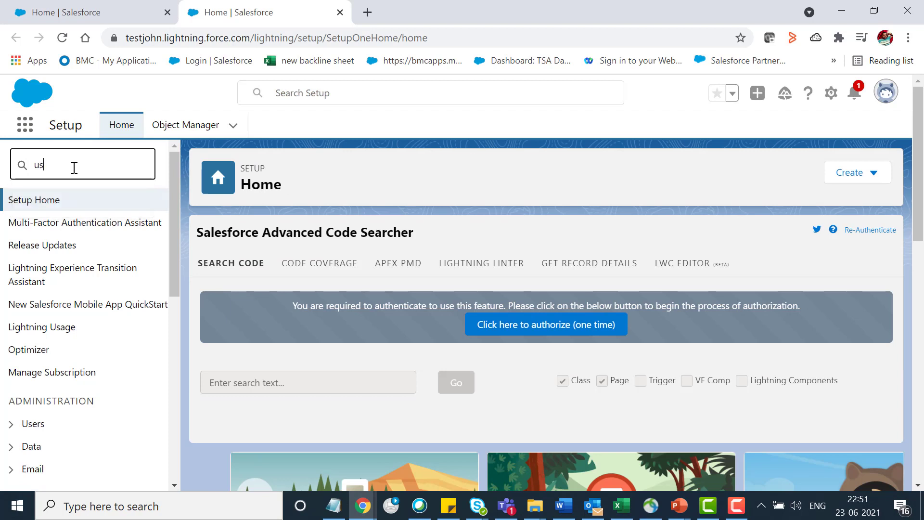
text(er)
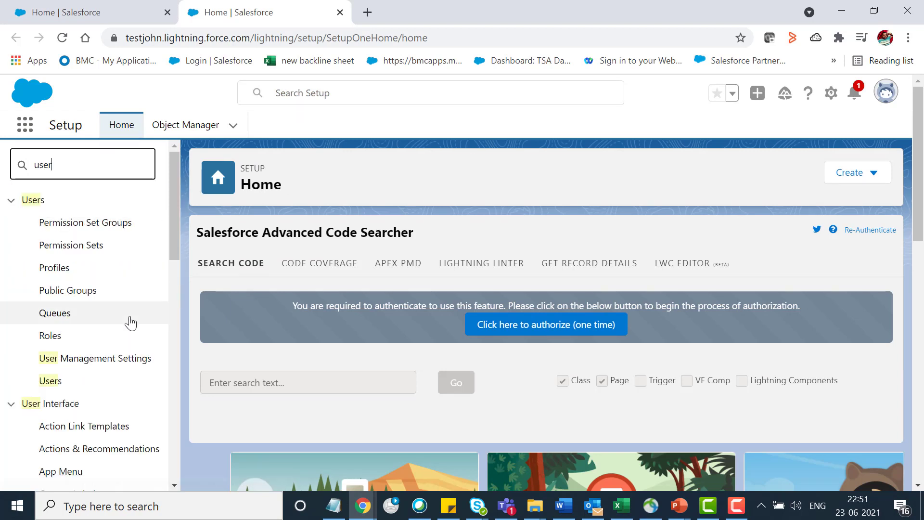
click(51, 382)
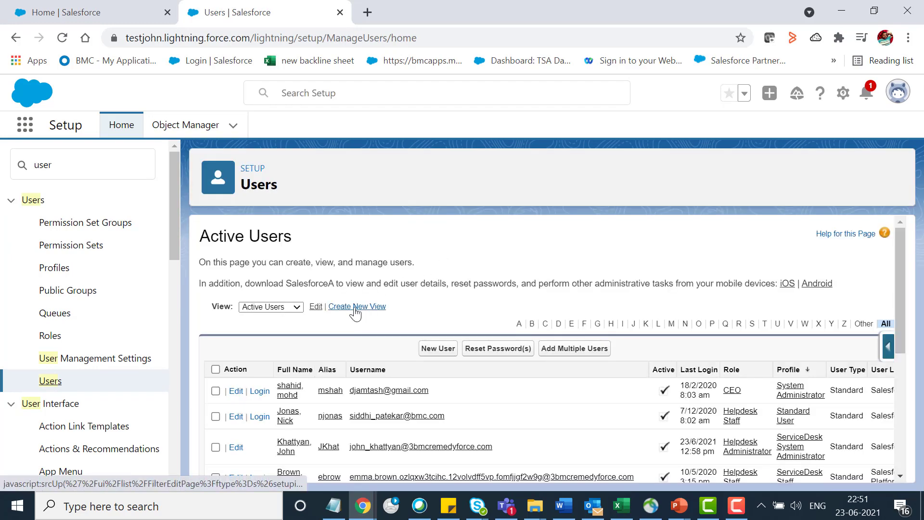
Create a user list view named 'My Active Users 2' with unique name My_Active_Users_2
click(355, 307)
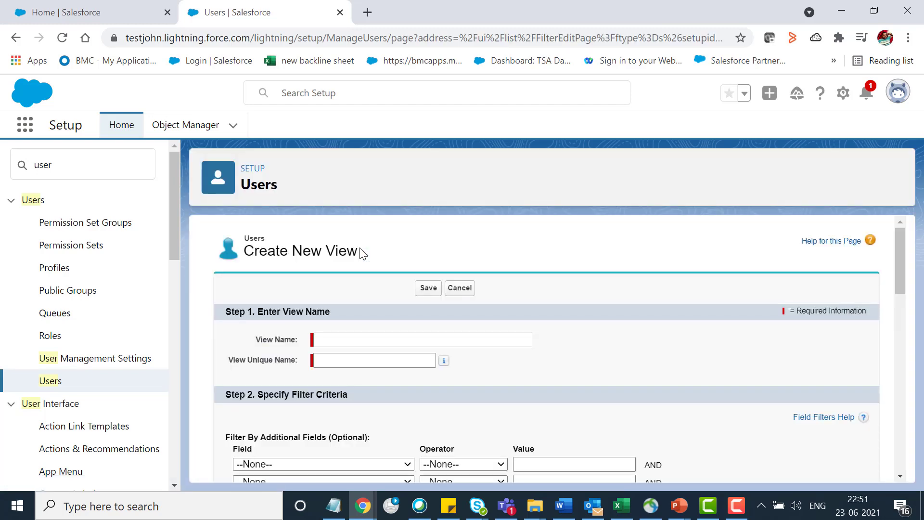
click(362, 339)
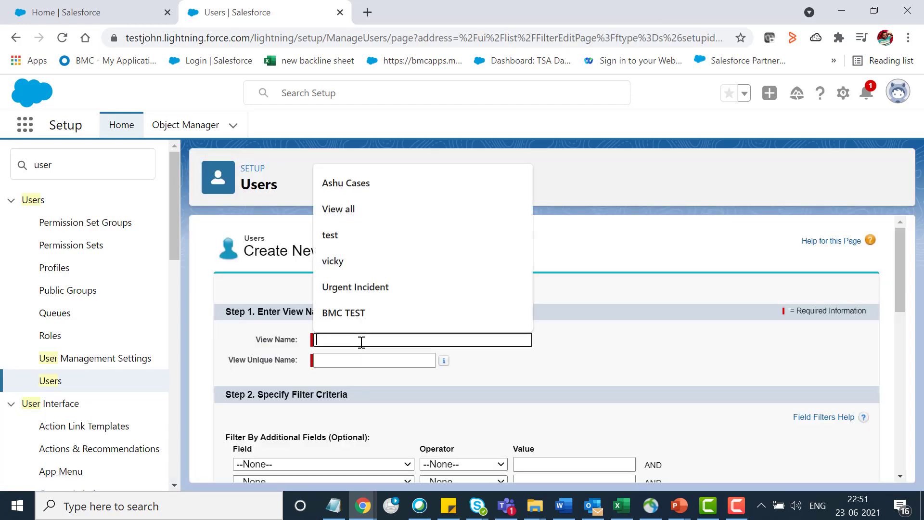
text(My Active)
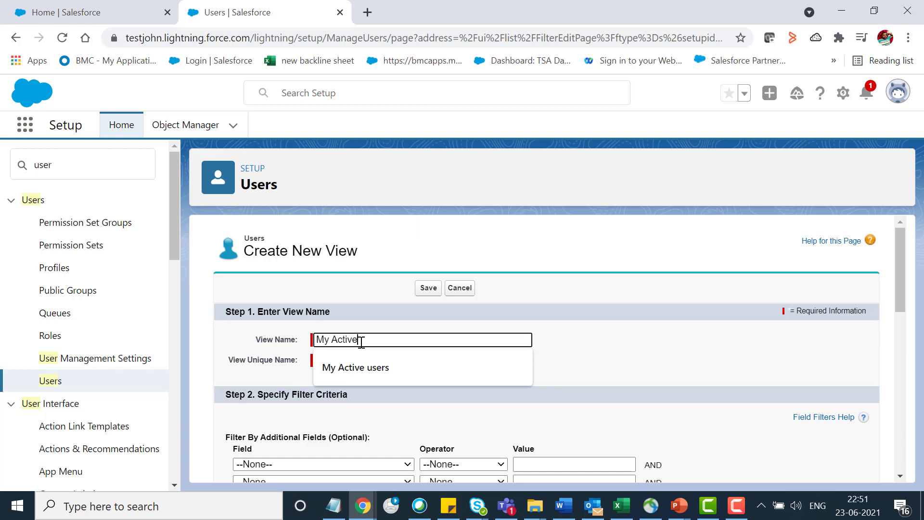
text( USer)
key(BackSpace)
key(BackSpace)
text(sers s)
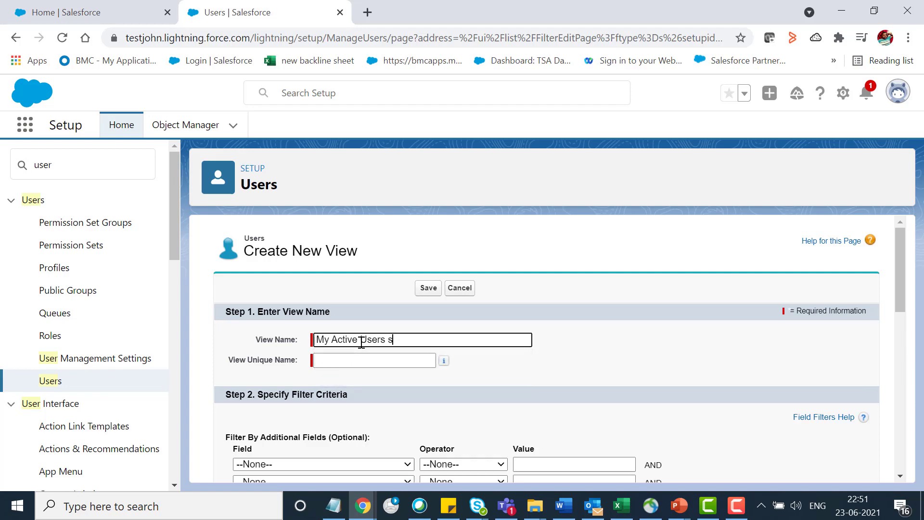
key(BackSpace)
text(2)
click(363, 361)
scroll(433, 289, down, 2)
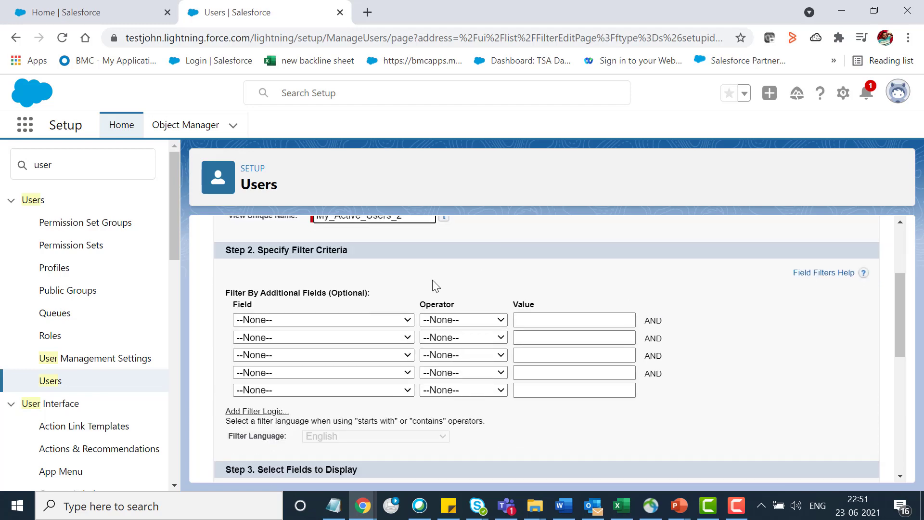
Add the view filter Active equals True
click(348, 320)
click(251, 162)
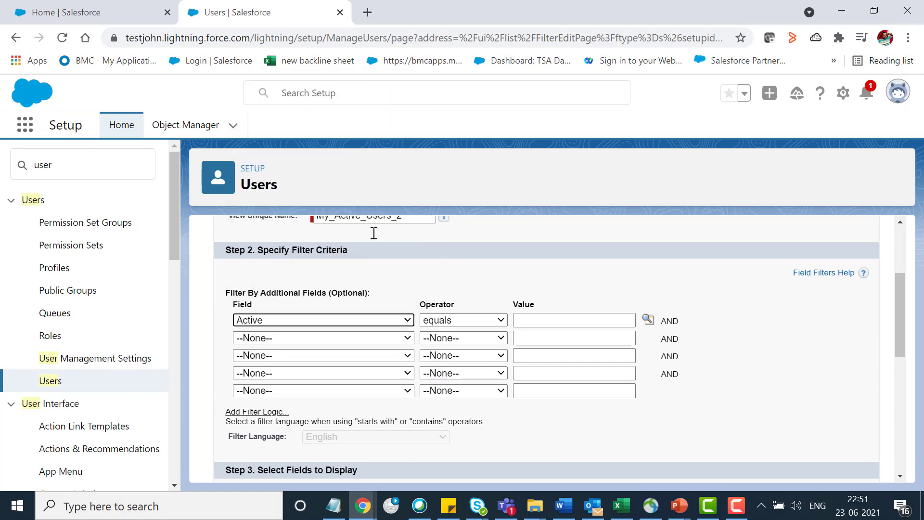
click(648, 319)
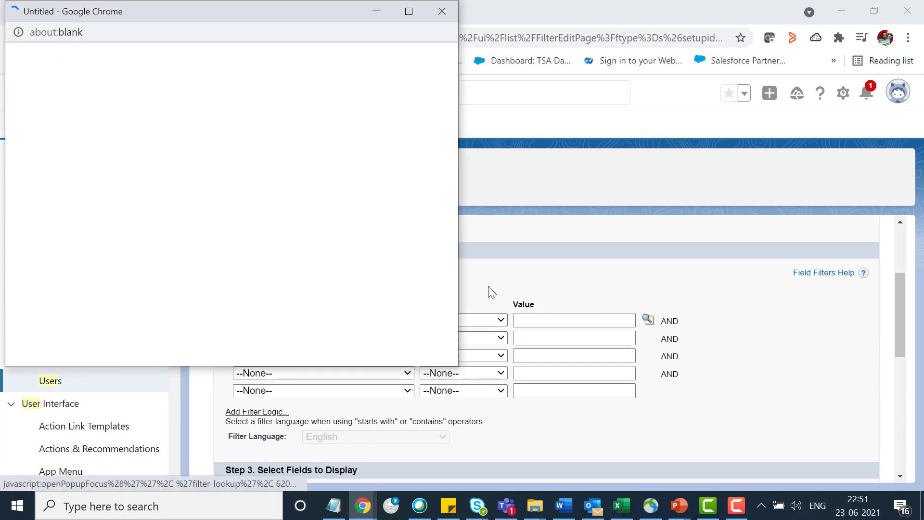
click(23, 121)
click(231, 84)
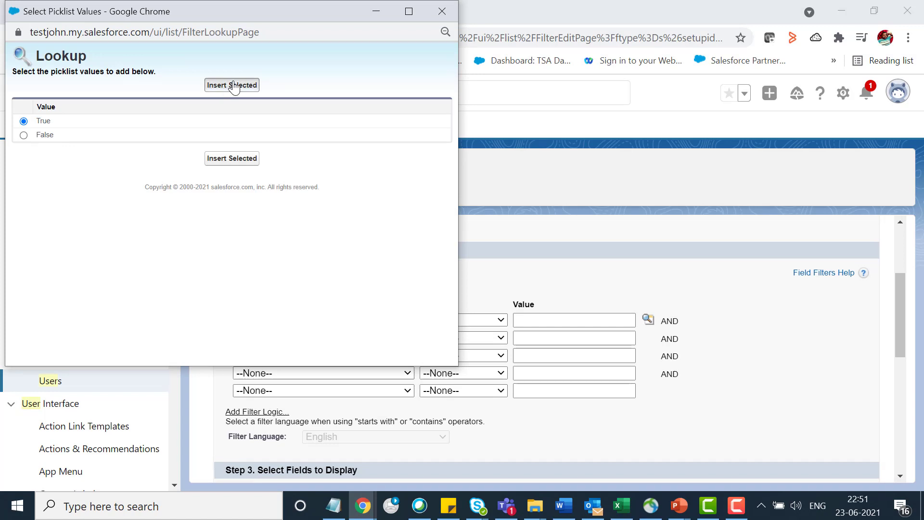
scroll(784, 305, down, 3)
scroll(650, 325, down, 2)
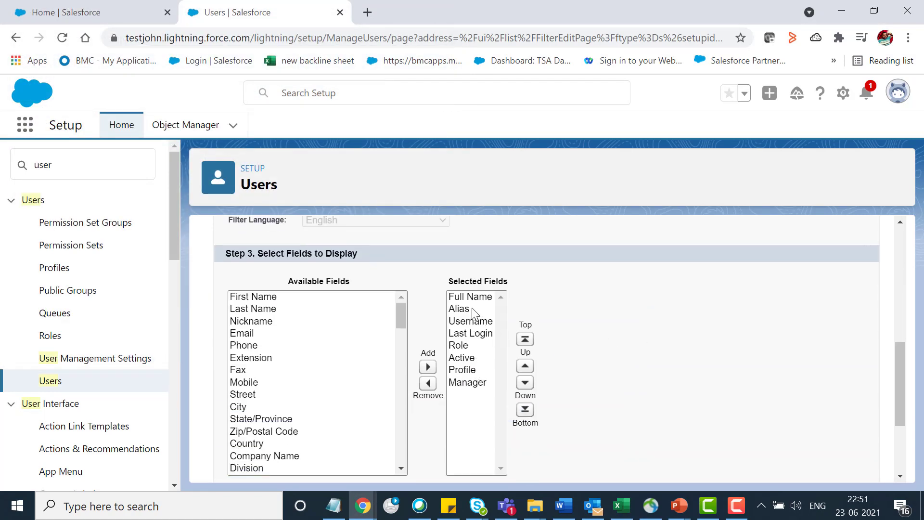
scroll(263, 369, down, 2)
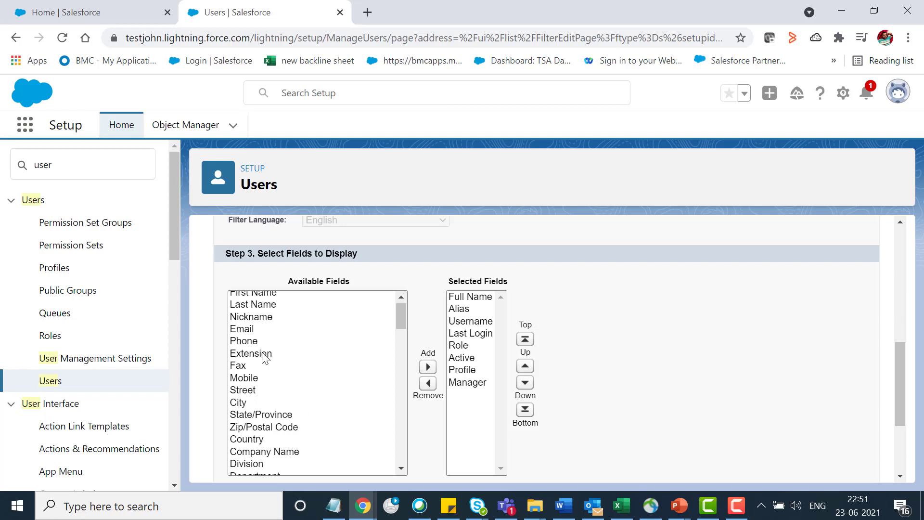
scroll(263, 382, down, 2)
scroll(264, 388, down, 3)
scroll(263, 388, down, 3)
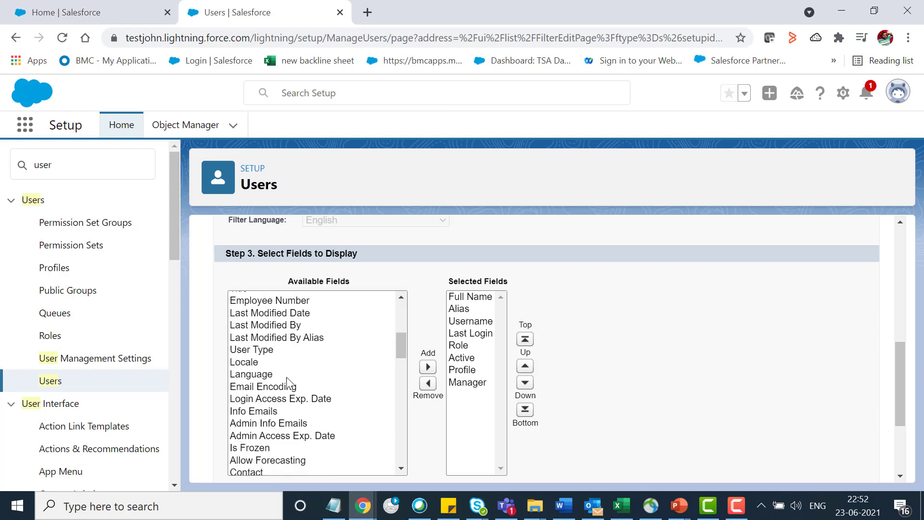
scroll(289, 379, down, 4)
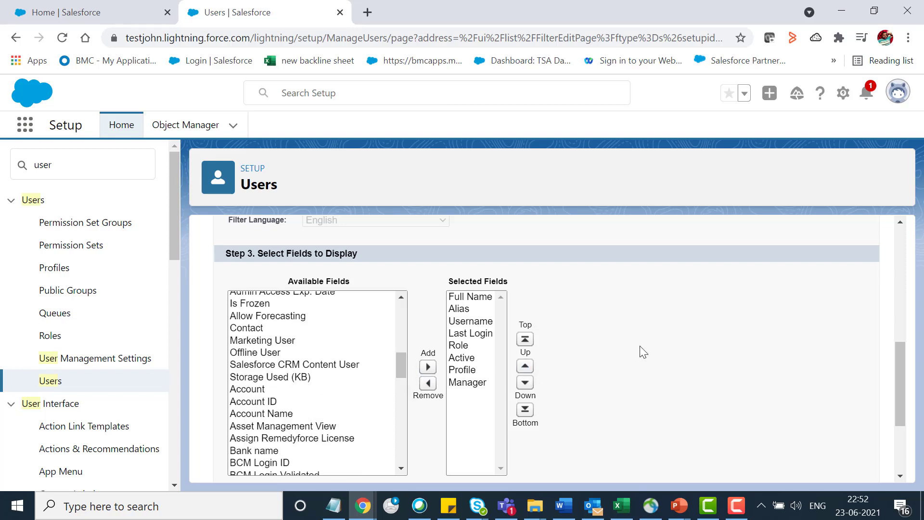
scroll(638, 352, down, 1)
scroll(604, 352, down, 1)
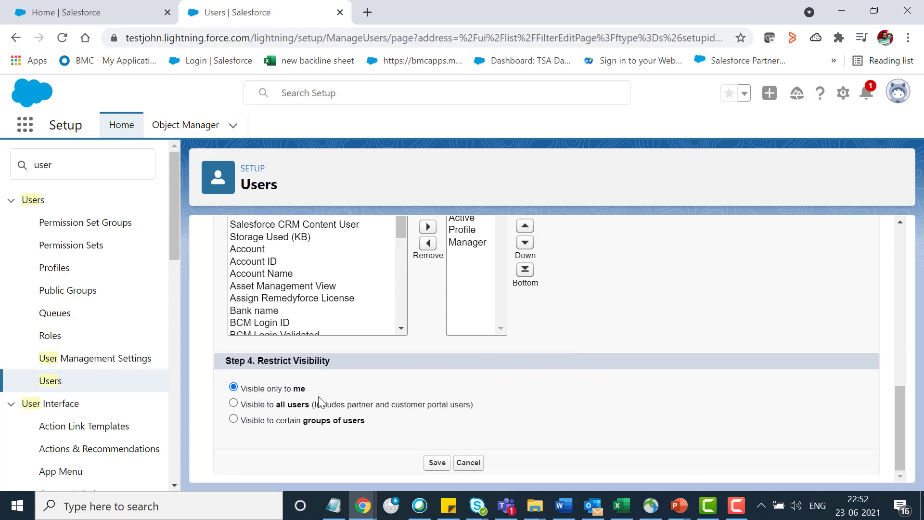
click(436, 462)
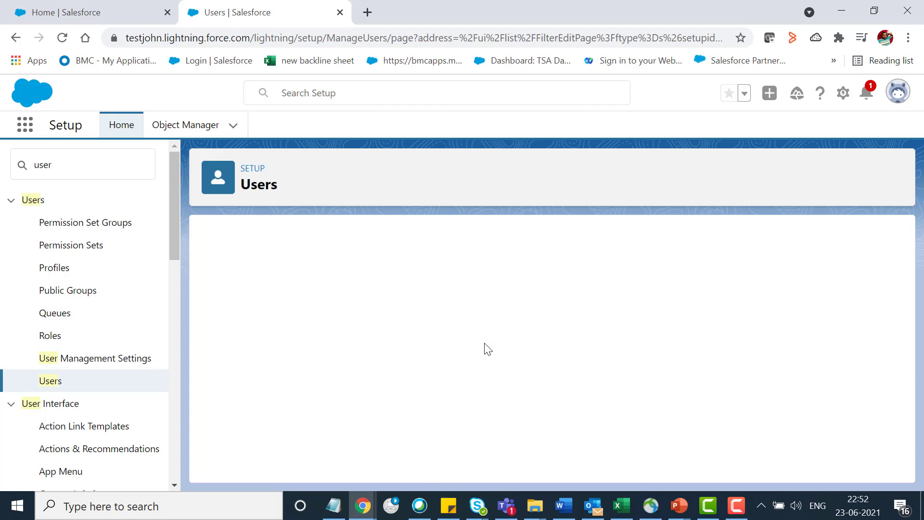
scroll(376, 318, down, 3)
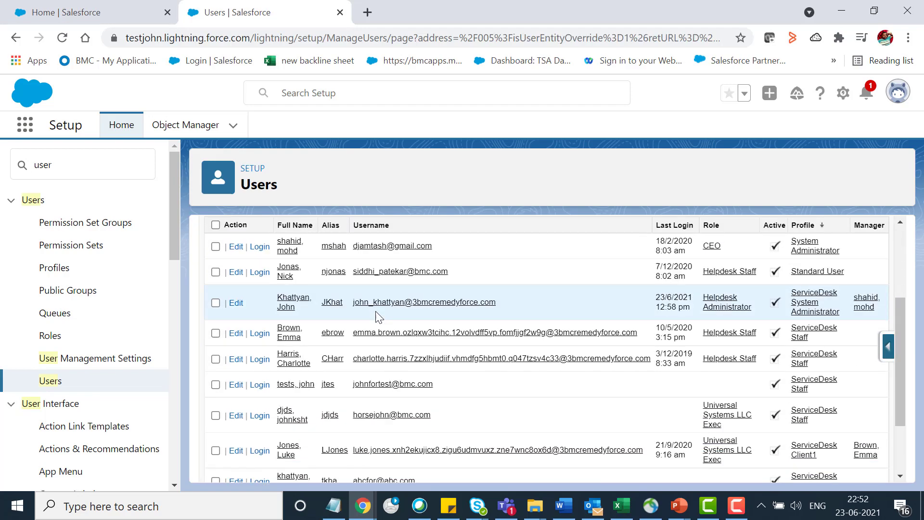
scroll(379, 322, down, 3)
scroll(383, 326, down, 1)
scroll(383, 327, up, 3)
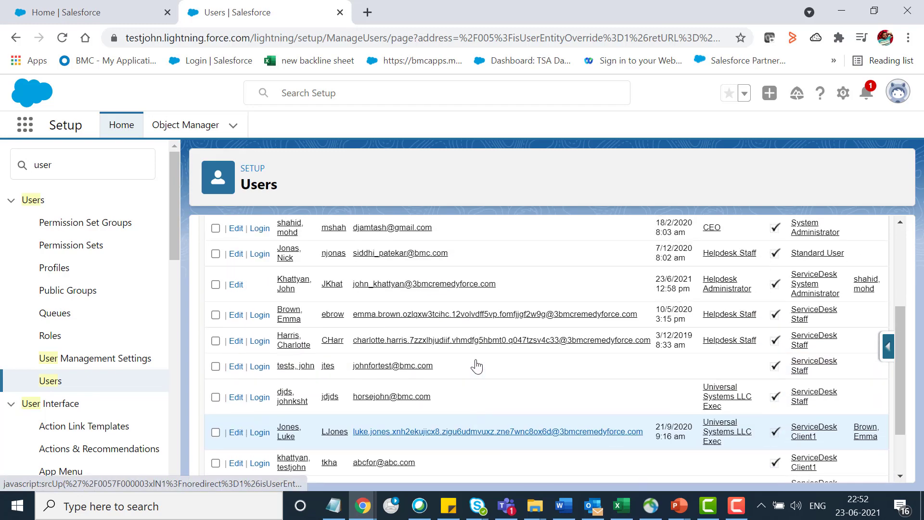
scroll(433, 340, up, 3)
scroll(470, 355, up, 2)
scroll(477, 361, down, 3)
scroll(474, 358, down, 3)
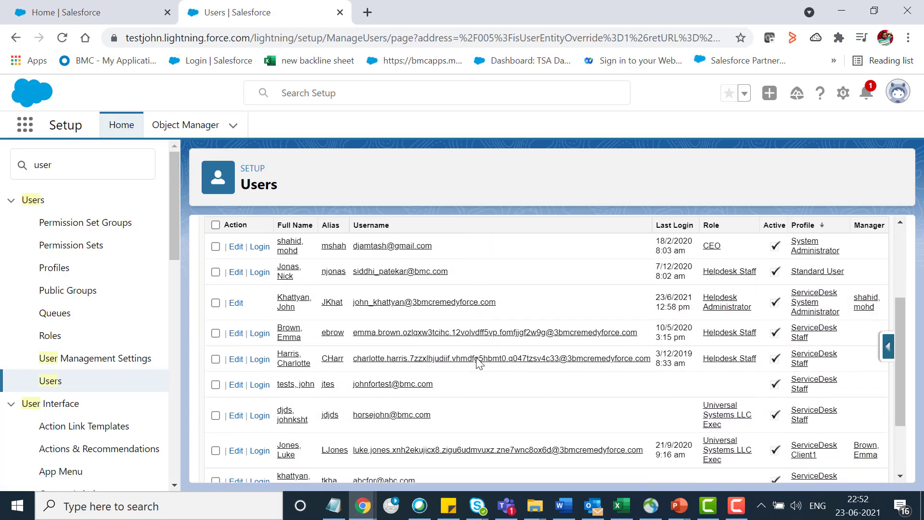